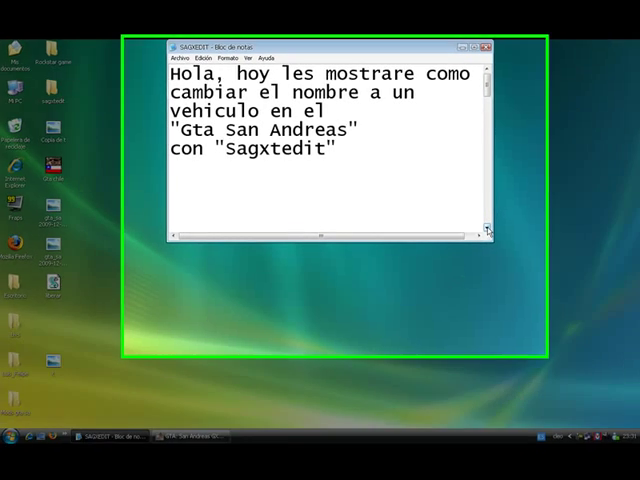
Scroll the SAGXEDIT notes down to the step about opening spanish.gxt from the text folder
left_click(485, 229)
left_click(552, 290)
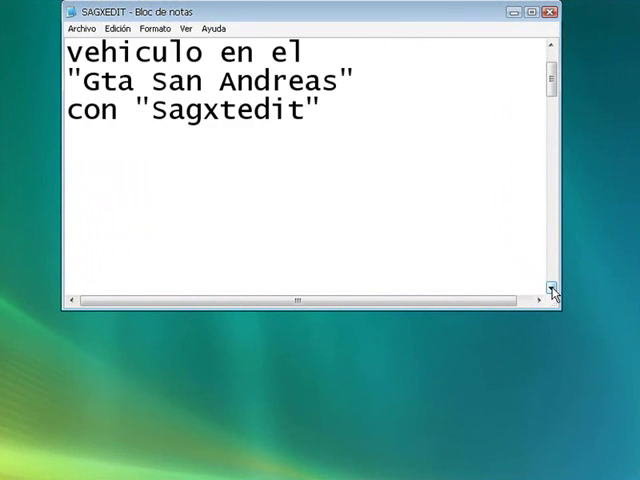
left_click(552, 290)
left_click(552, 290)
left_click(552, 290)
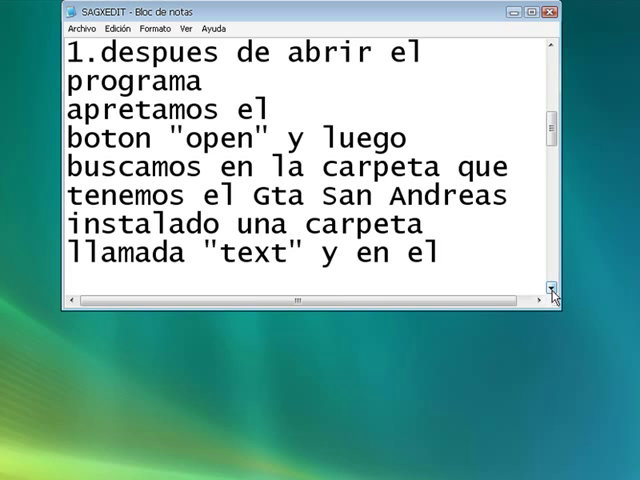
left_click_drag(551, 291, 551, 291)
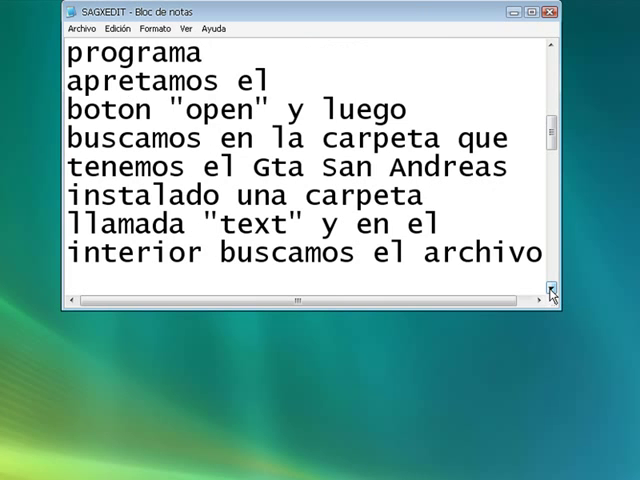
left_click(551, 291)
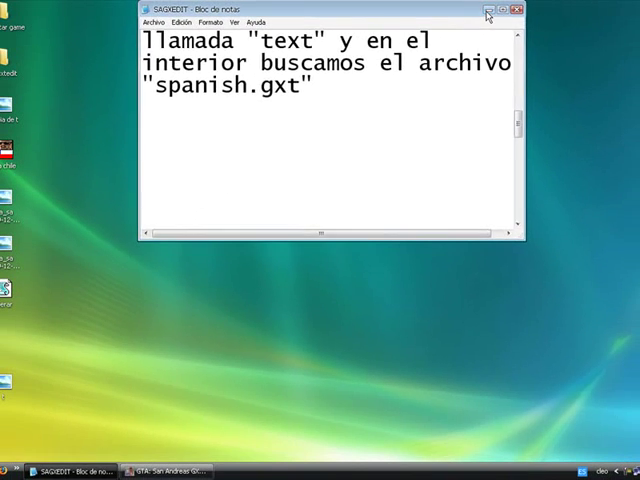
Hide the notes and load spanish.gxt from the game's text folder into the editor
left_click(513, 12)
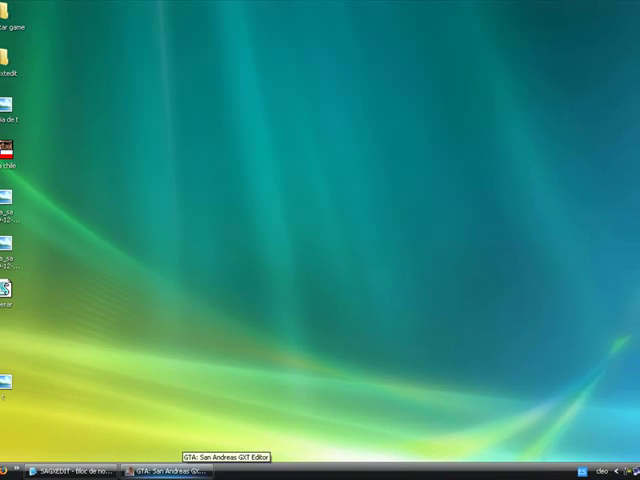
left_click(167, 470)
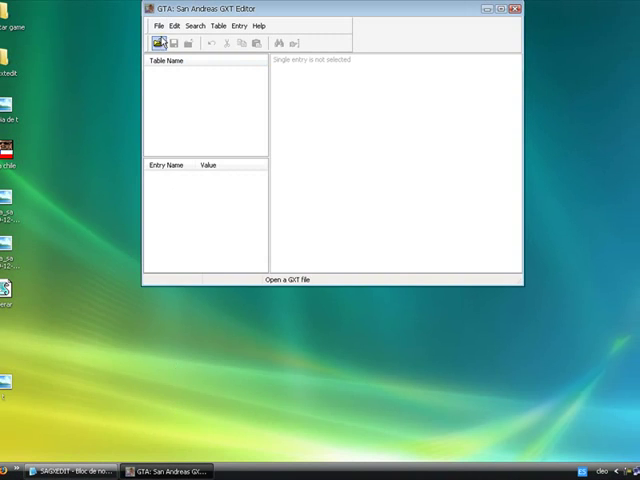
left_click(160, 44)
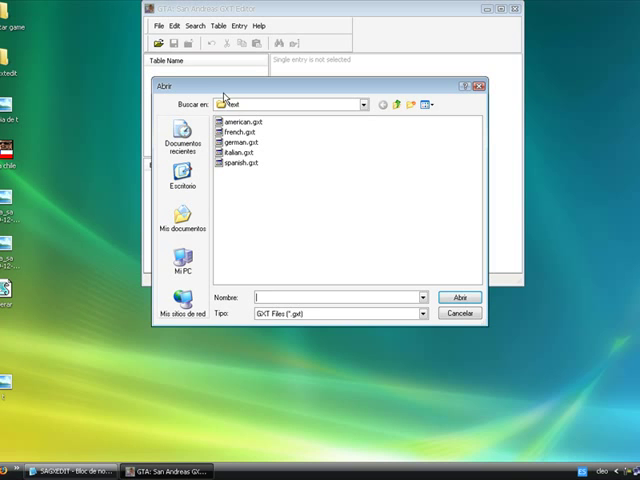
left_click(241, 163)
left_click(462, 297)
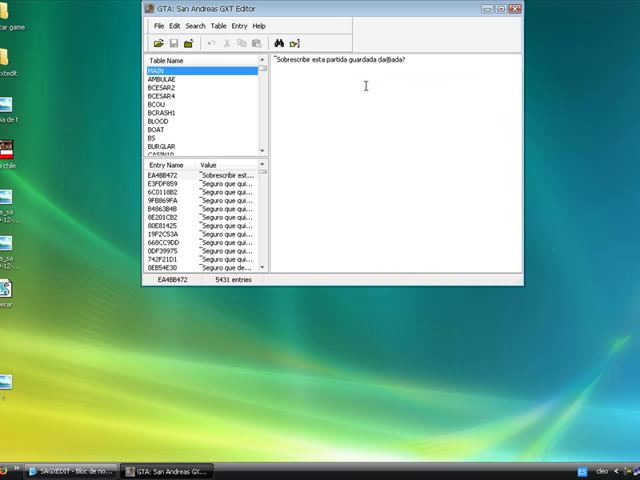
Bring up the notes and scroll to step 3 about finding the vehicle name 'bus'
left_click(486, 9)
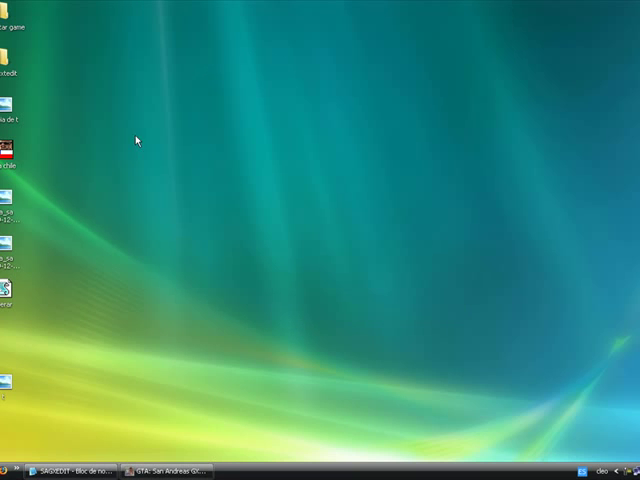
left_click(75, 470)
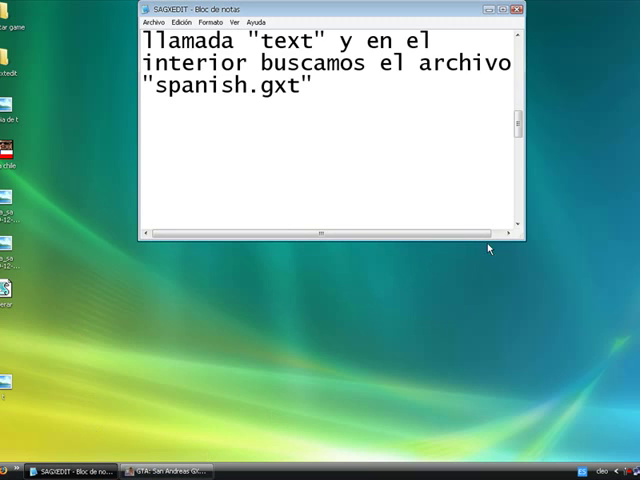
left_click(517, 227)
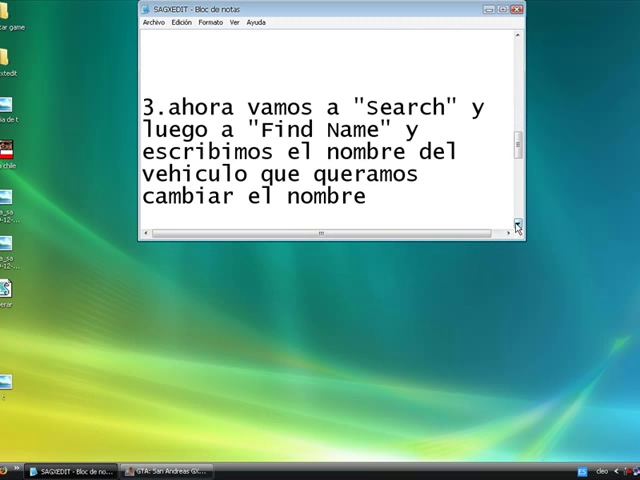
left_click(517, 227)
left_click(517, 227)
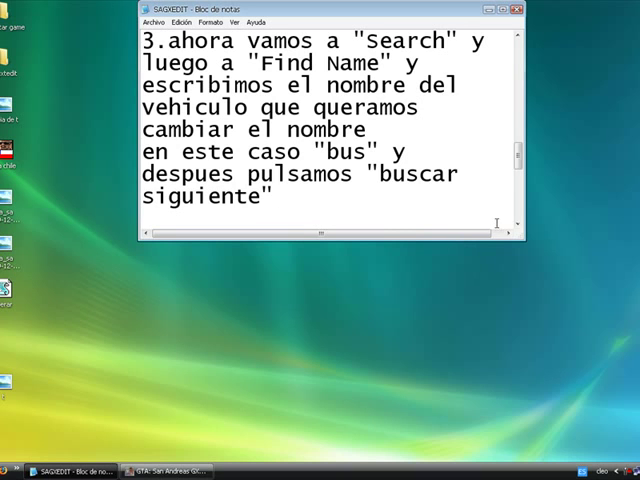
left_click(489, 9)
Find the entry named 'bus' with Find Name, showing its value 'Bus'
left_click(168, 471)
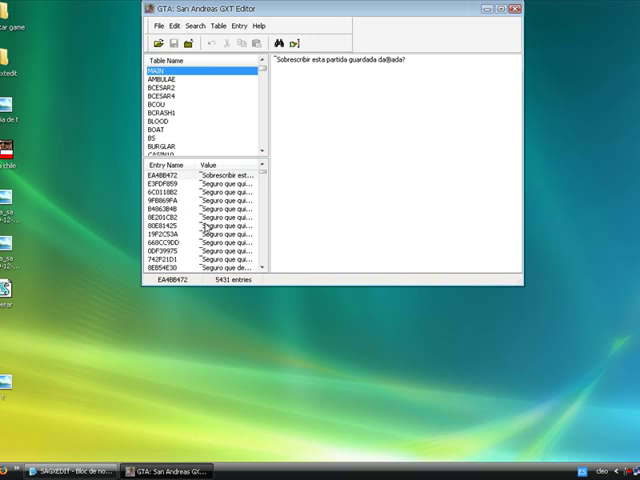
left_click(196, 26)
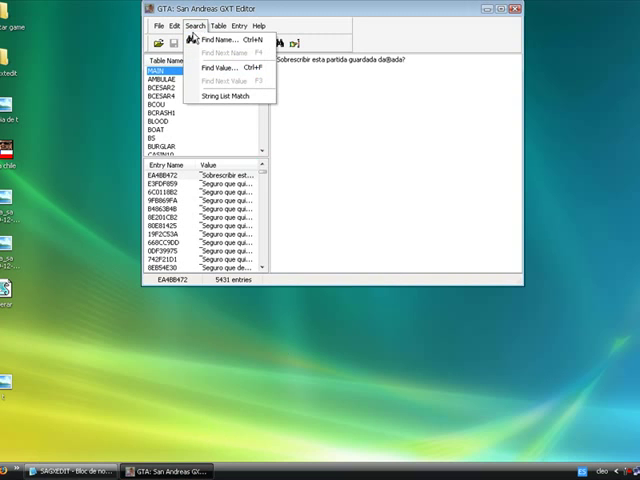
left_click(205, 41)
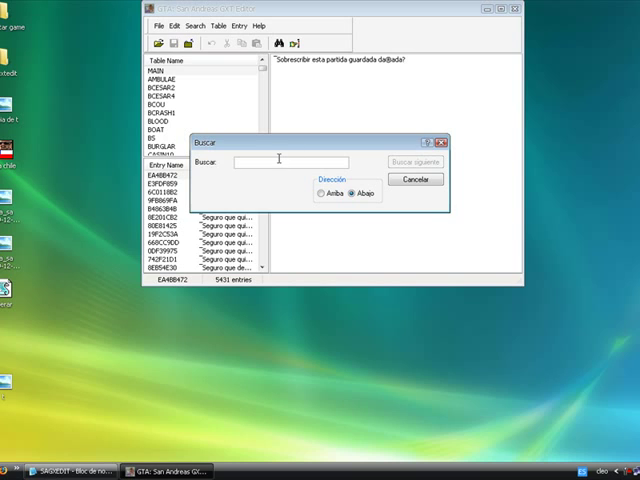
type("bus")
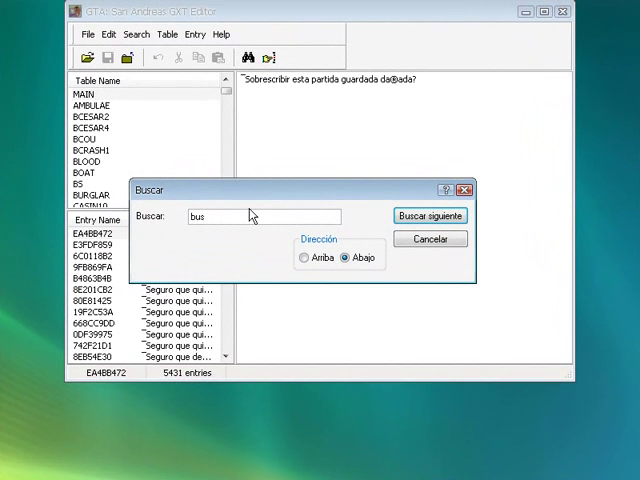
left_click(430, 216)
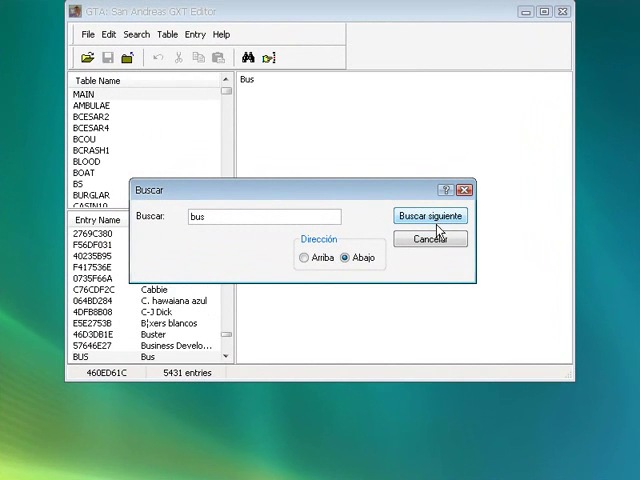
left_click(464, 189)
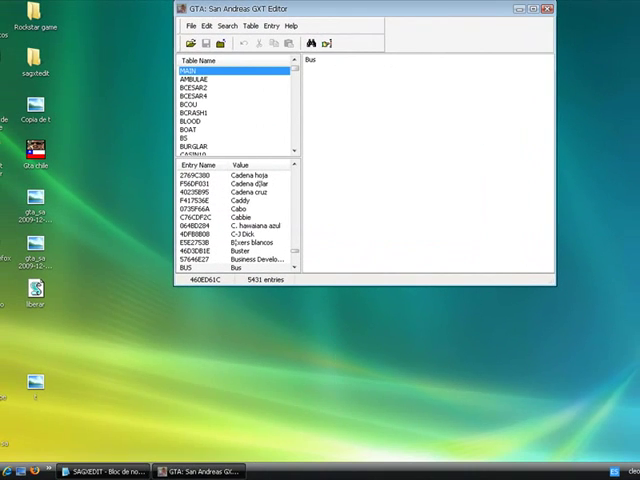
left_click(105, 470)
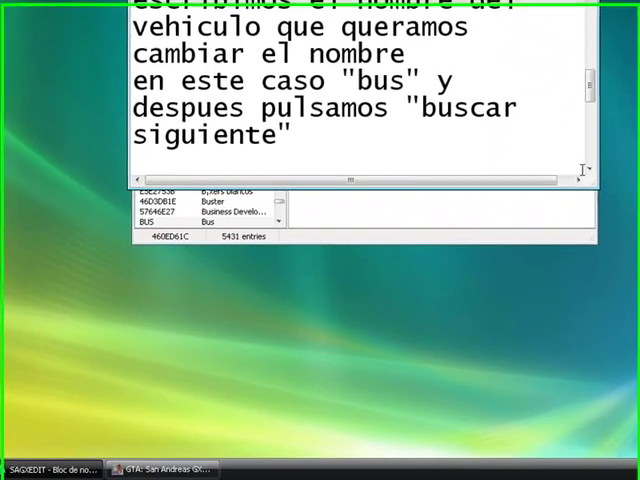
Scroll the notes to step 4 on replacing the vehicle's displayed name
left_click(549, 226)
left_click(596, 164)
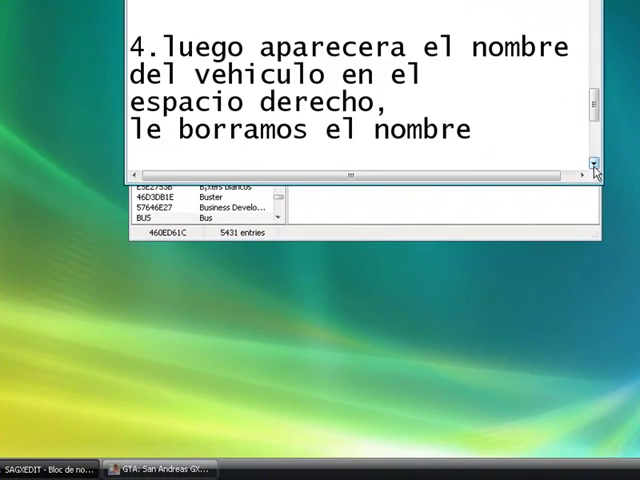
left_click(596, 164)
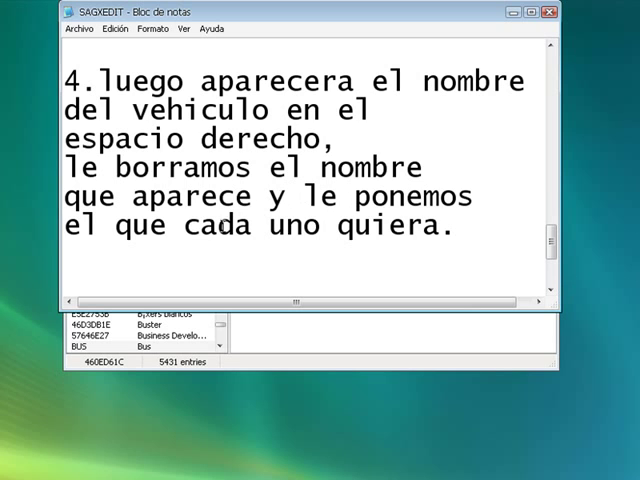
left_click(516, 13)
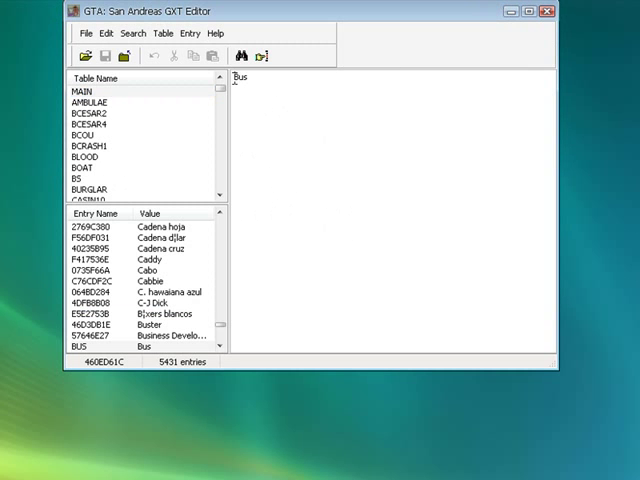
Replace the BUS entry's value 'Bus' with 'Troncal 211'
left_click_drag(233, 78, 284, 81)
type("Troncal 211")
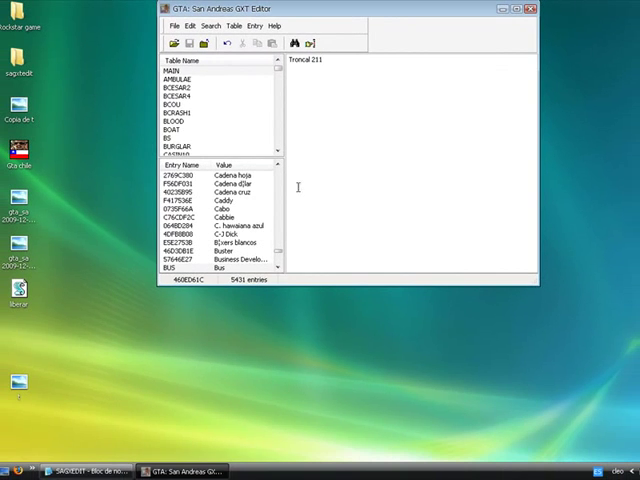
left_click(88, 471)
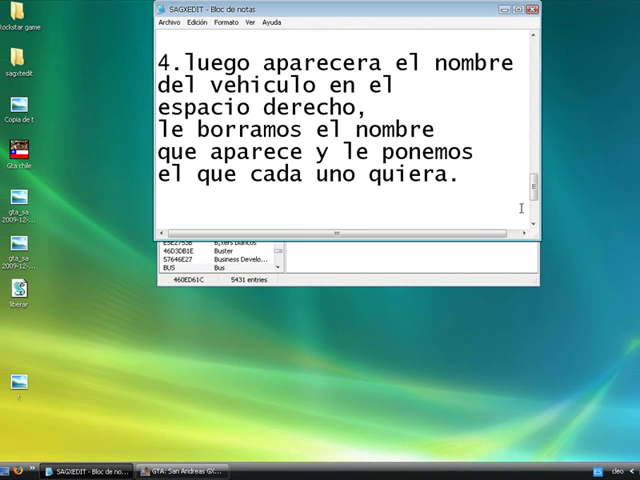
left_click_drag(534, 226, 536, 226)
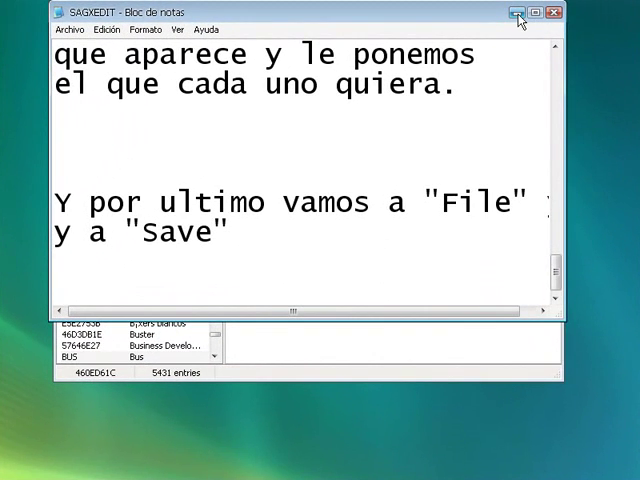
Hide the notes after reading the final File > Save step
left_click(520, 14)
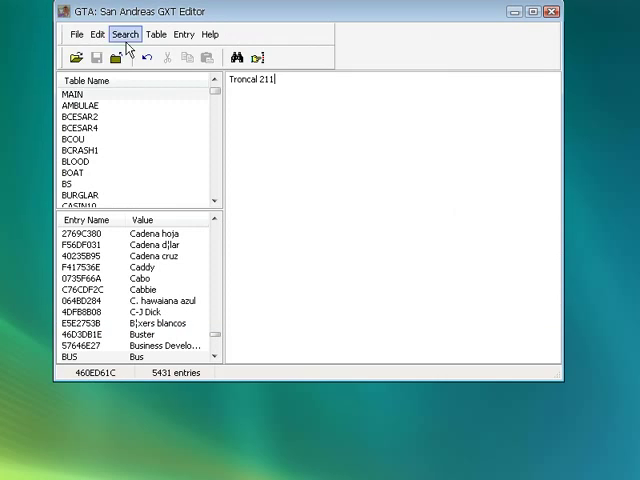
Save the edited spanish.gxt from the File menu
left_click(87, 95)
left_click(76, 34)
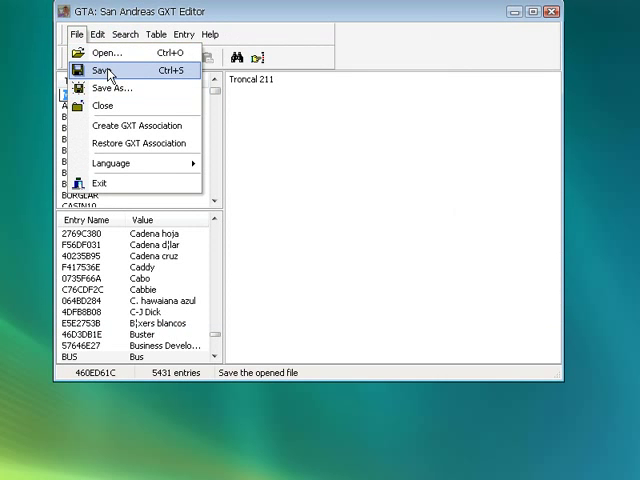
left_click(104, 70)
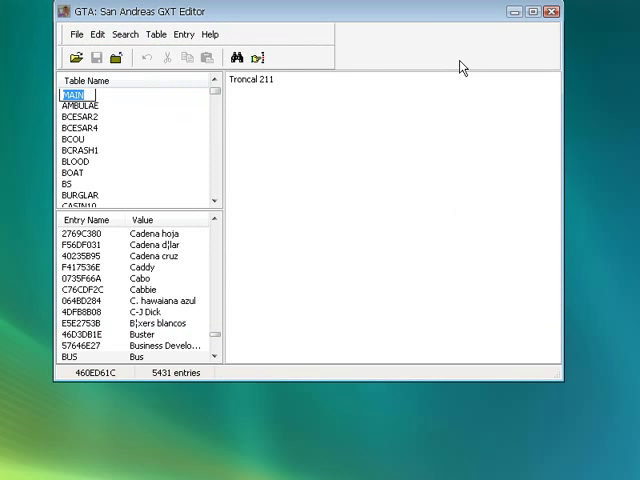